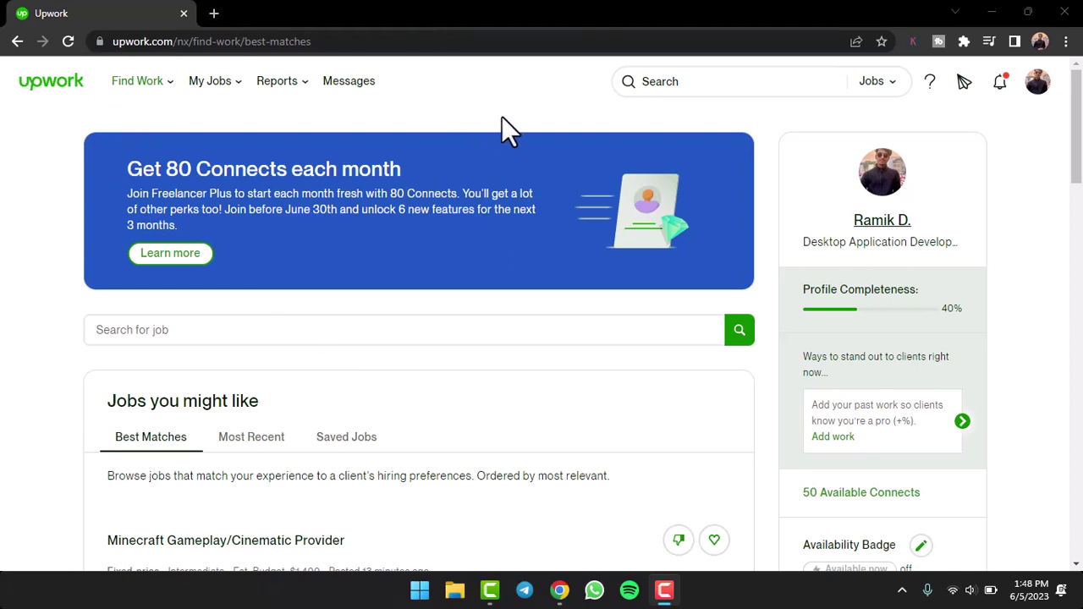
Start a new direct contract from Direct Contracts and set its payment type to Fixed Price
click(969, 97)
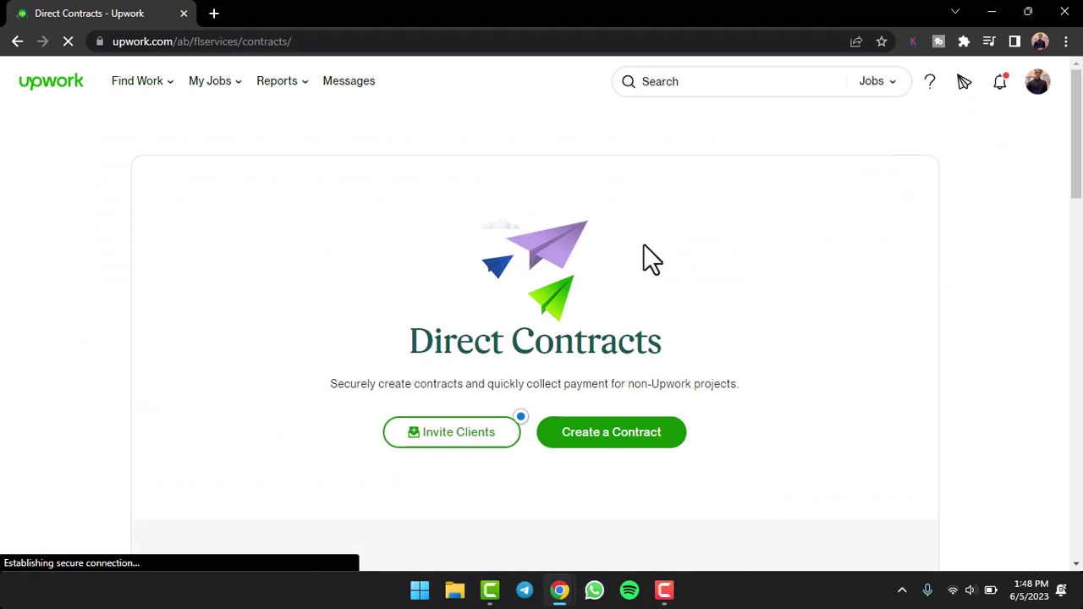
click(609, 448)
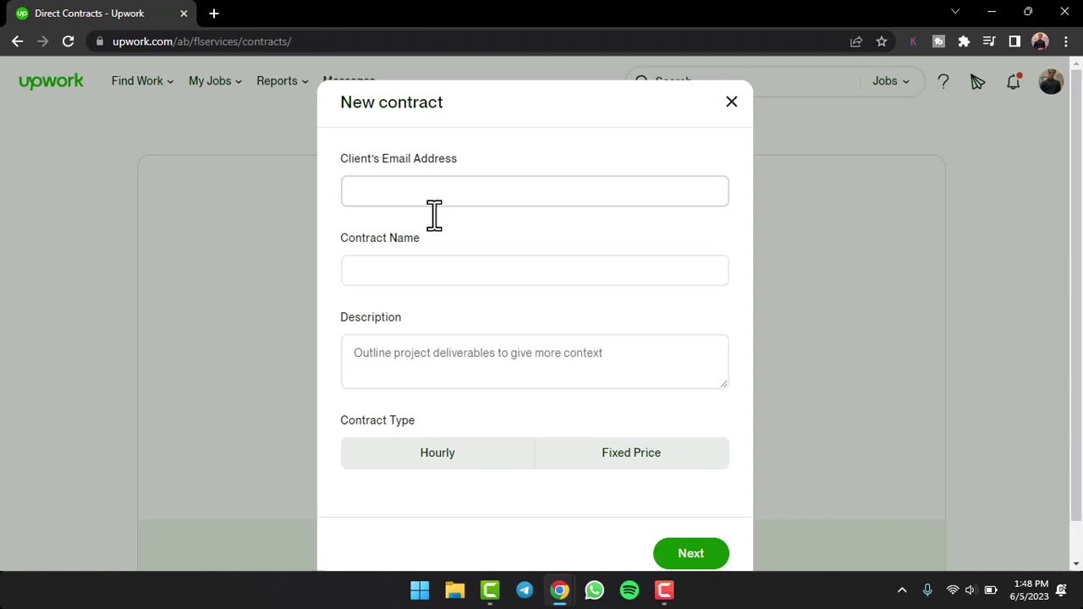
scroll(432, 254, down, 1)
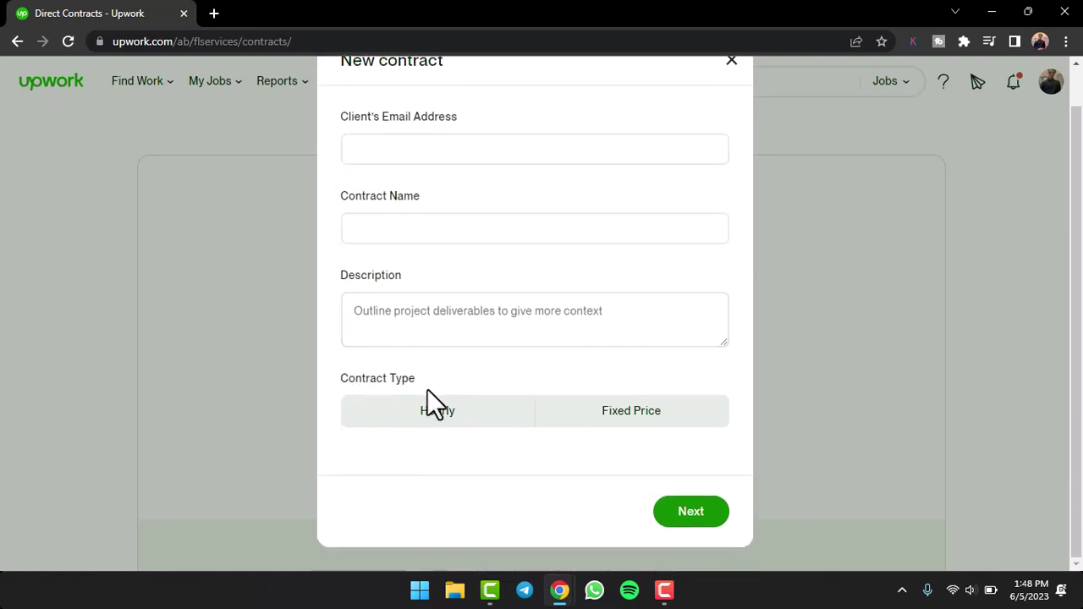
click(435, 413)
click(630, 415)
scroll(542, 392, up, 1)
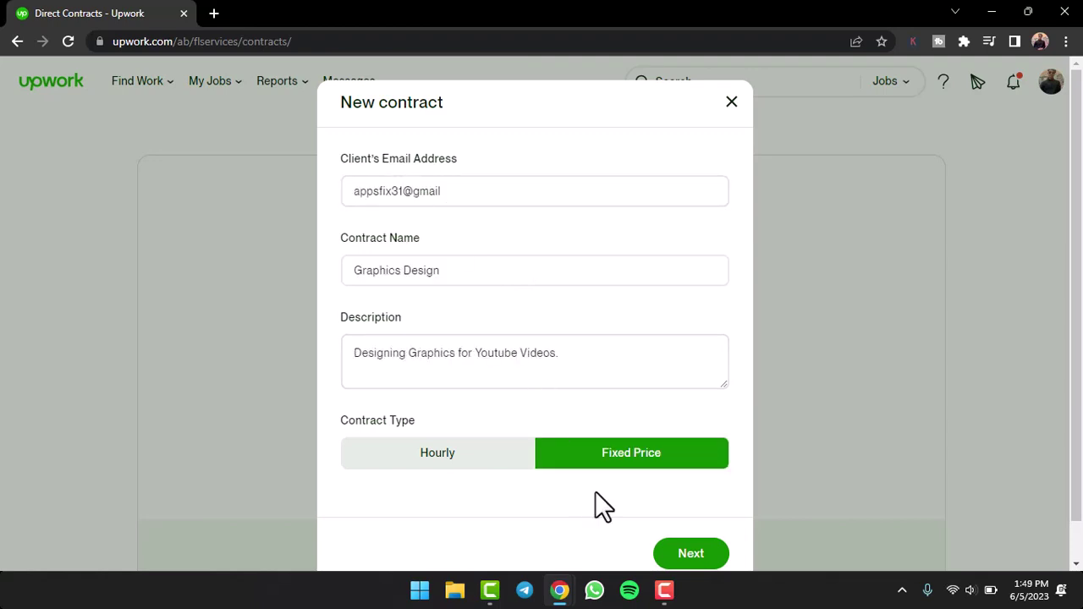
click(681, 554)
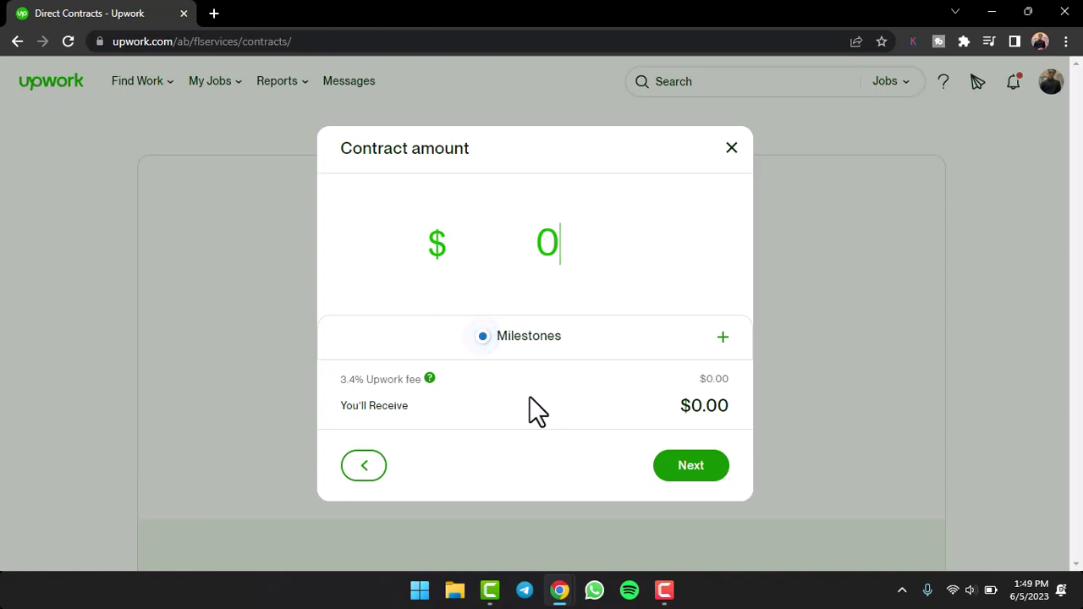
Enter a $50 contract amount and check the Upwork fee and payout lines
text(50)
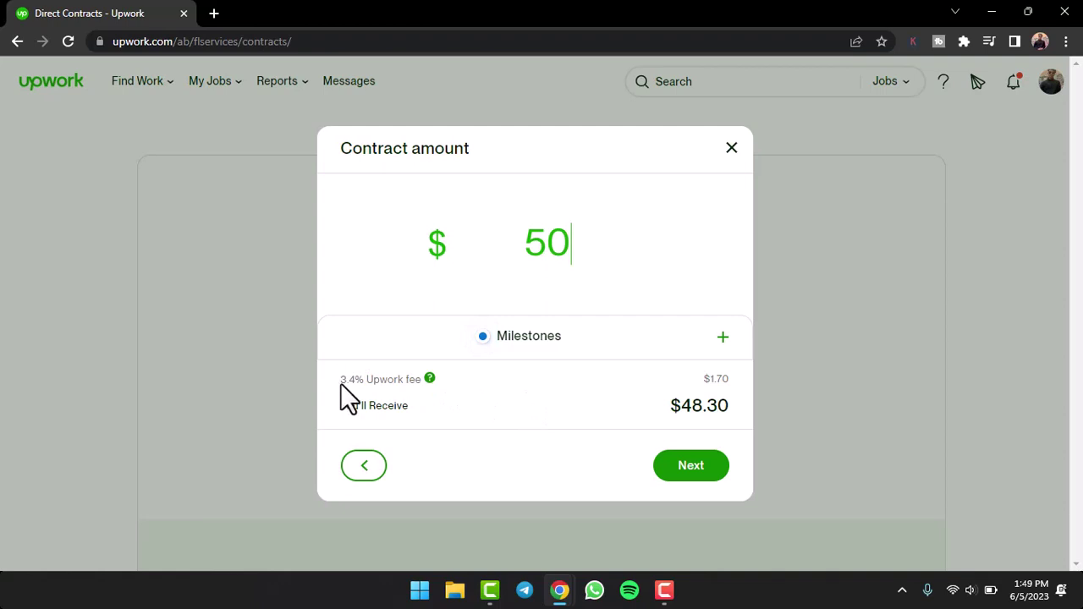
drag(340, 383, 416, 376)
click(351, 413)
drag(342, 410, 394, 411)
click(402, 407)
Add and remove the milestone section, re-enter $50, and reach the contract review
click(721, 337)
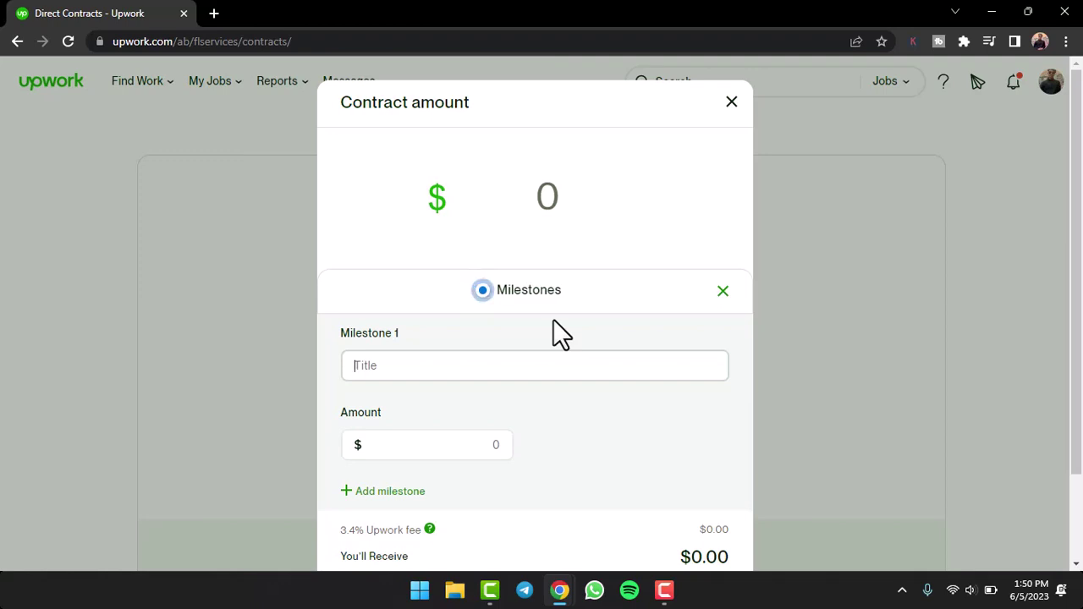
click(723, 290)
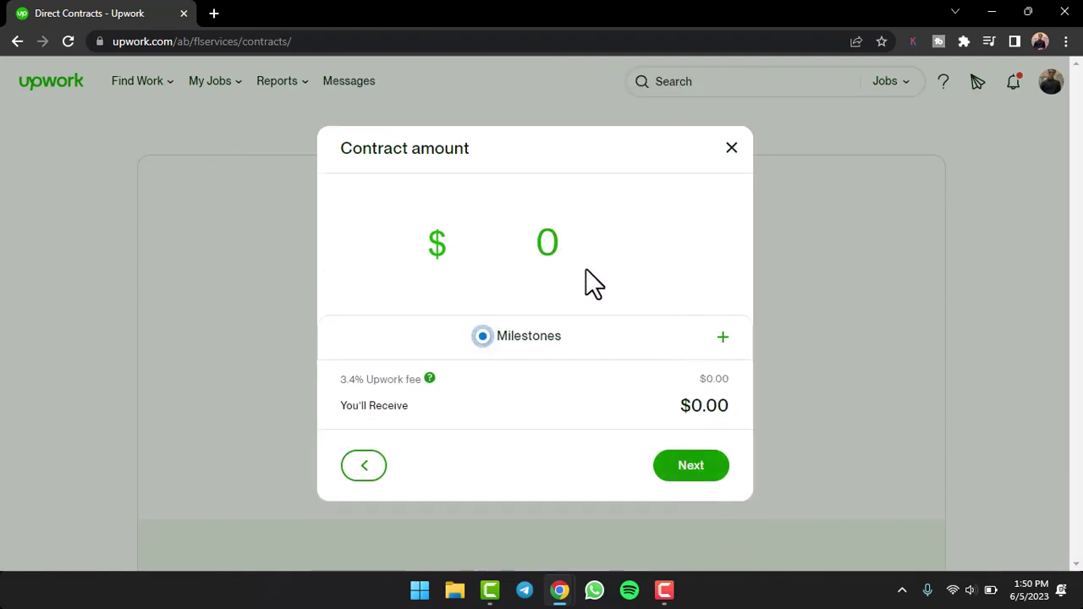
click(582, 235)
text(50)
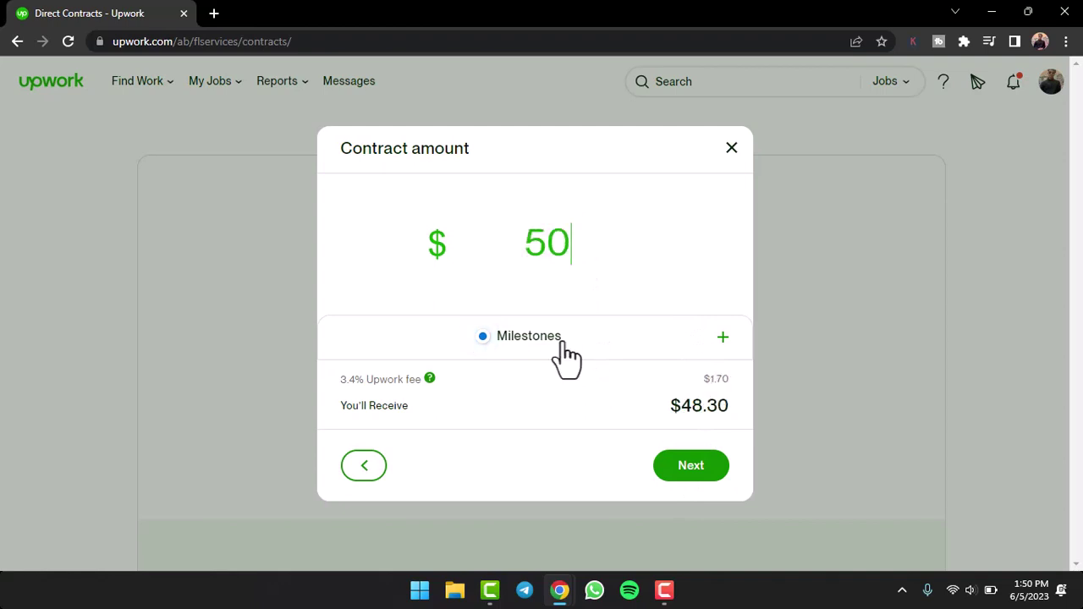
click(681, 470)
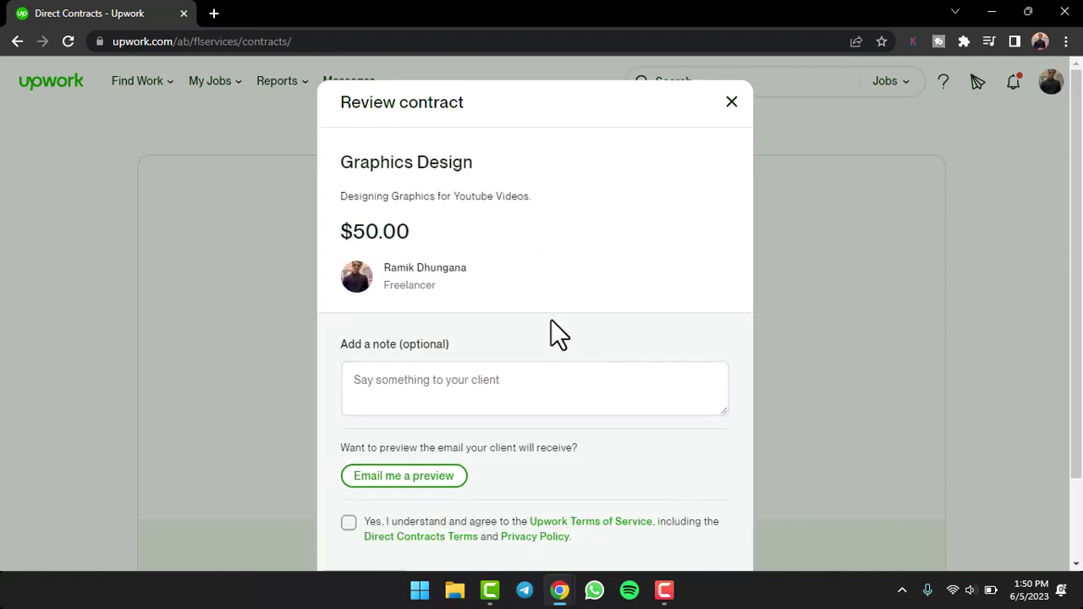
Agree to the terms and send the $50 Graphics Design contract, dismissing the confirmation
scroll(551, 319, down, 1)
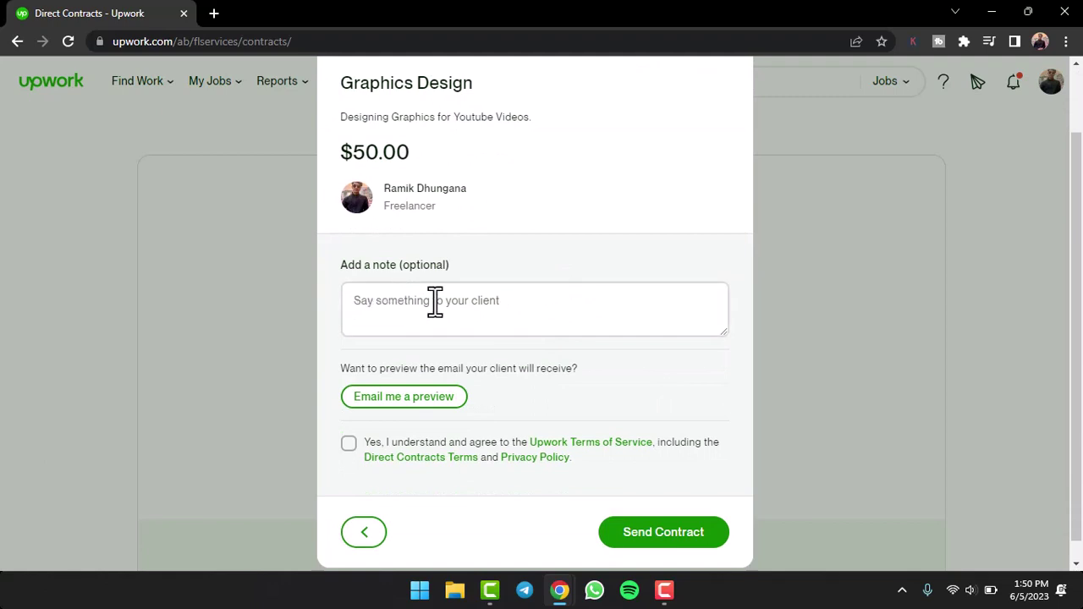
click(348, 443)
click(649, 533)
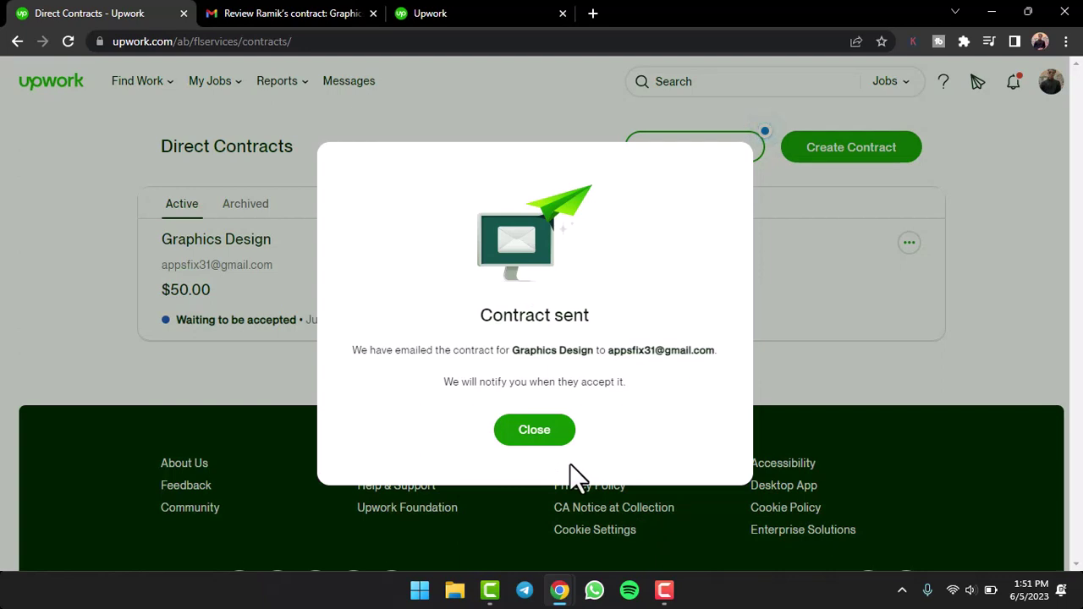
click(534, 432)
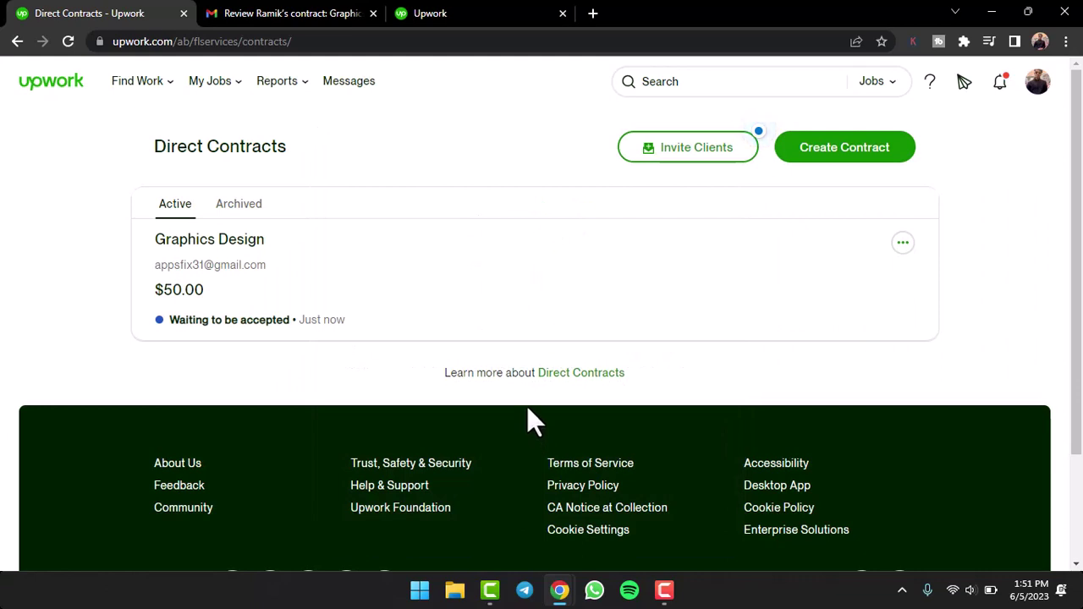
key(F10)
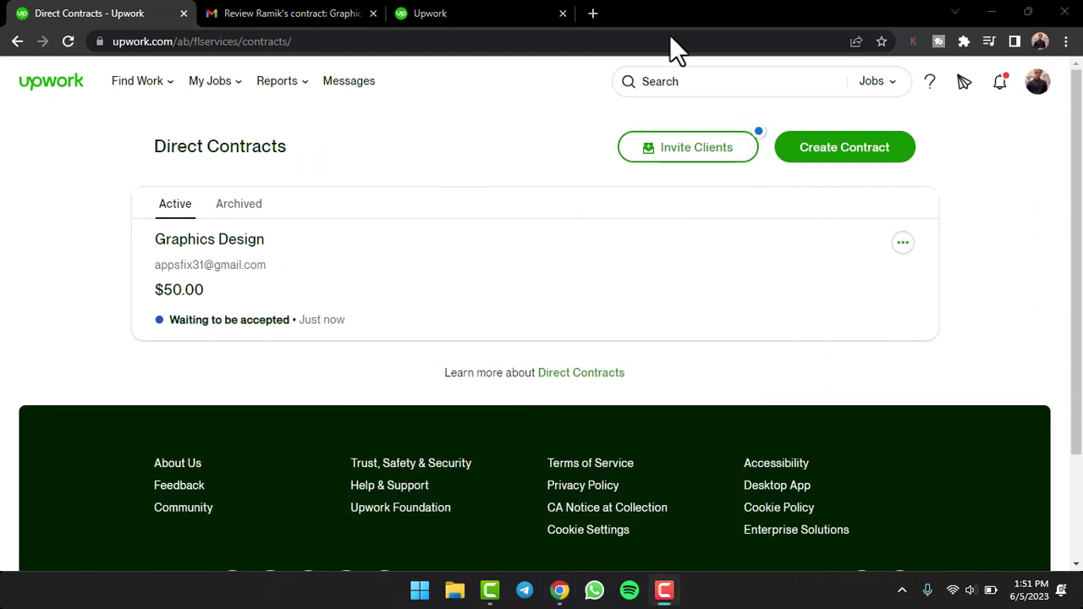
click(378, 11)
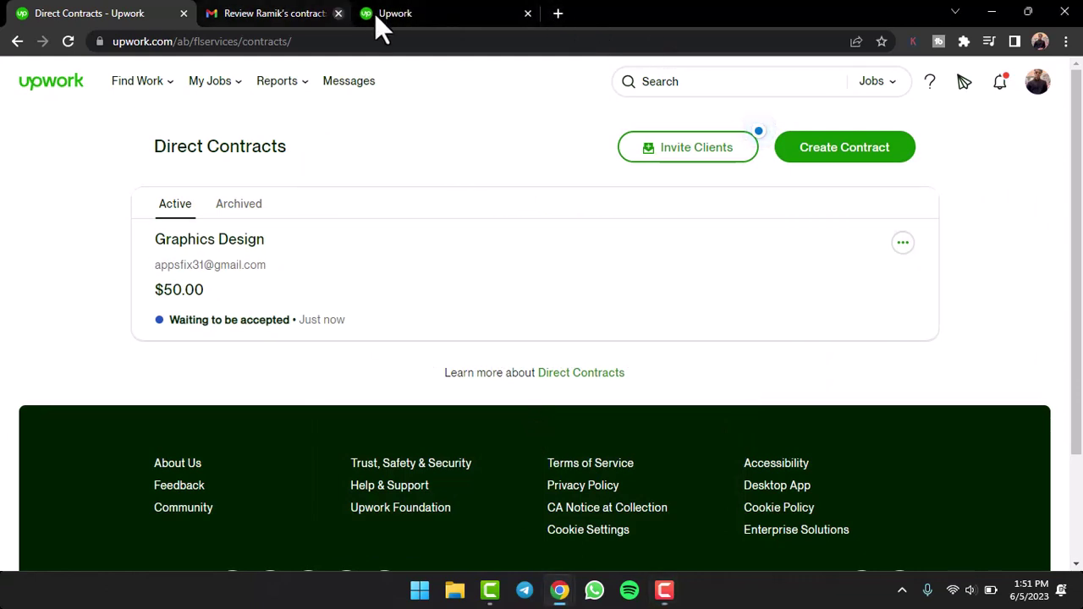
Open Gmail in a new tab and switch to the client's account
key(ctrl+t)
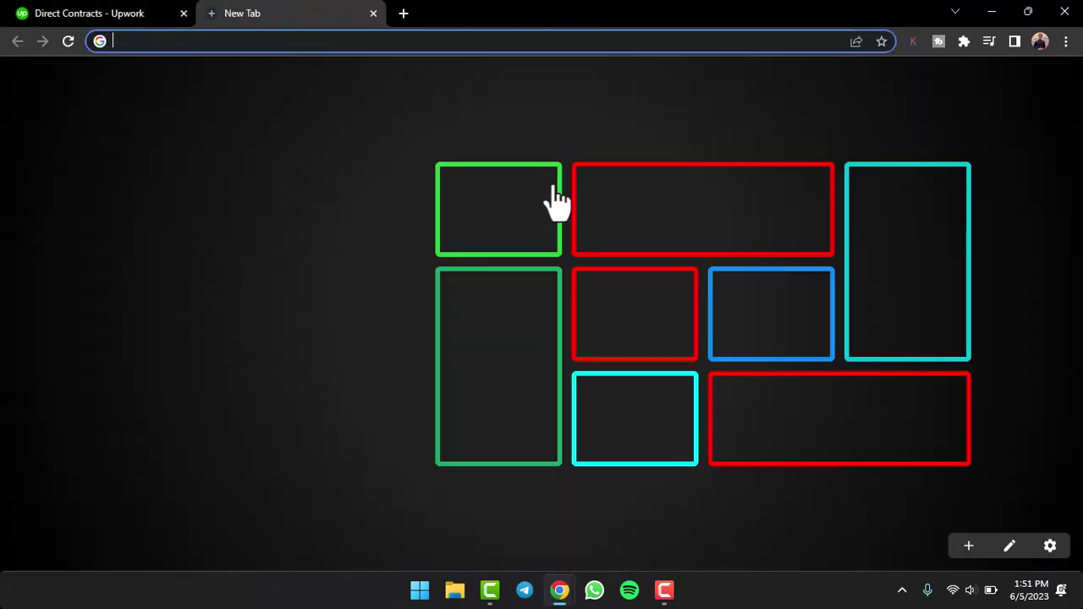
click(554, 201)
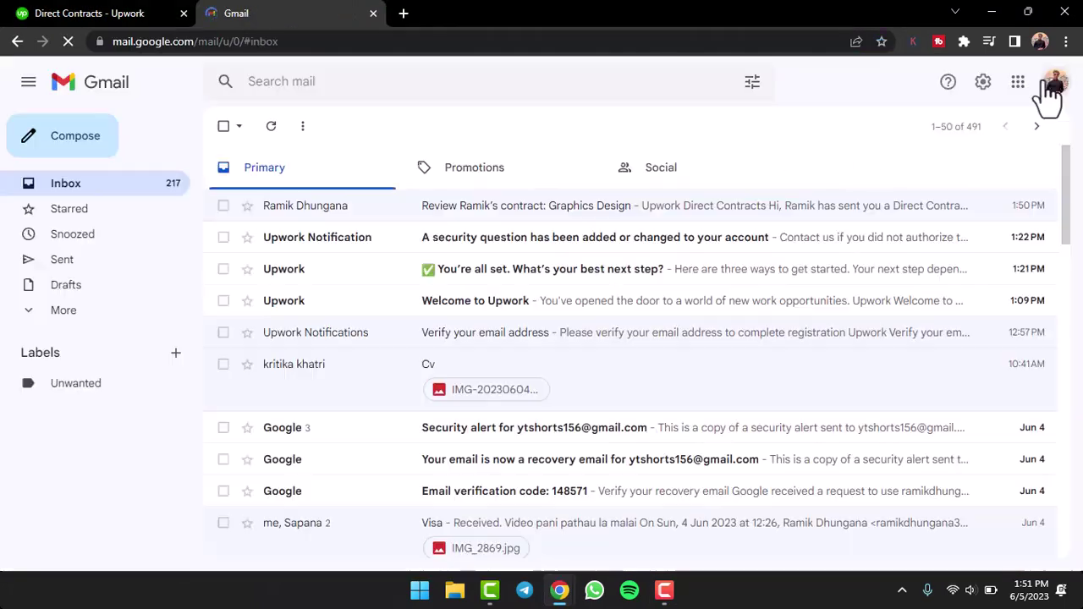
click(1054, 82)
click(926, 301)
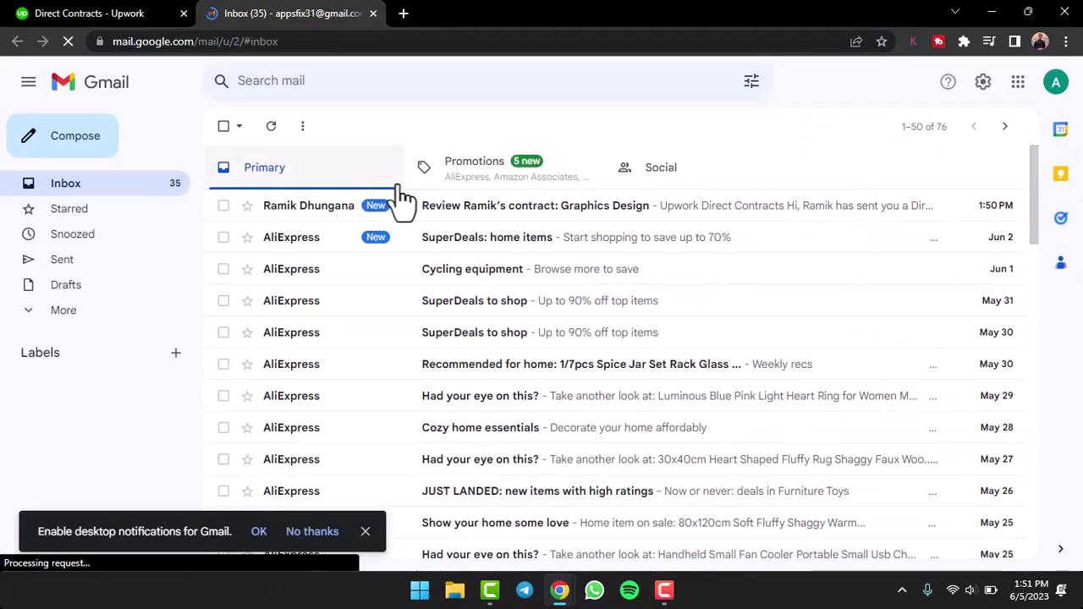
Open the Graphics Design contract email and follow its Review Contract link
click(470, 216)
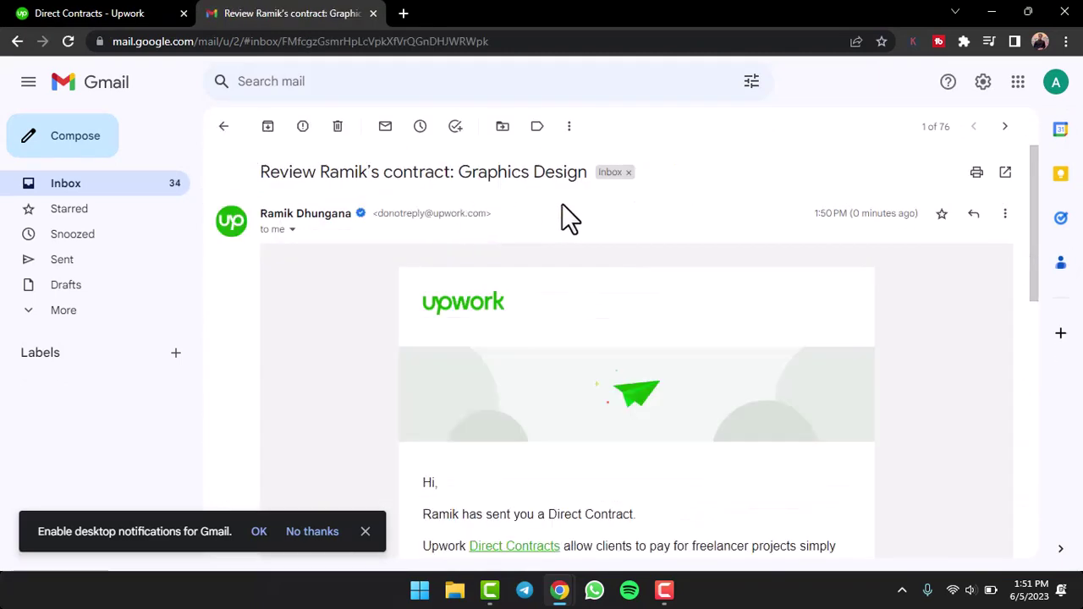
scroll(567, 216, down, 4)
scroll(592, 254, down, 1)
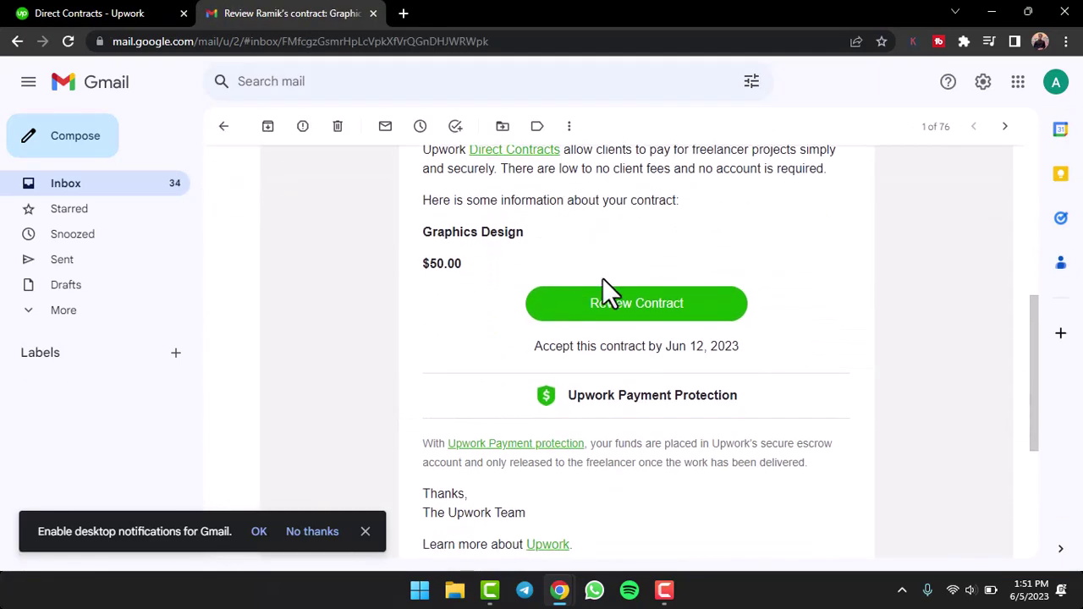
click(604, 317)
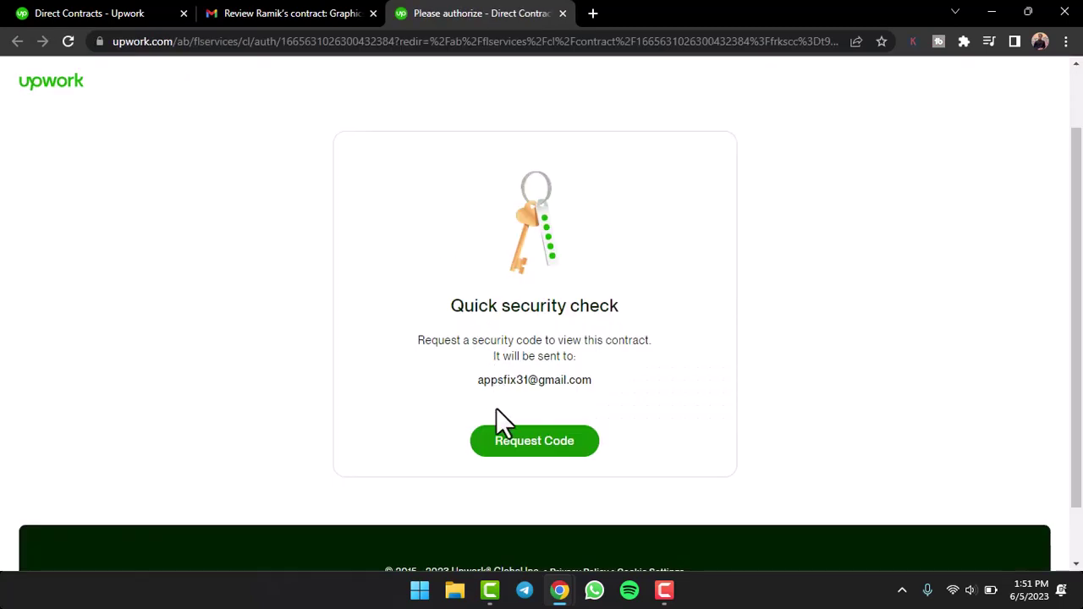
click(513, 443)
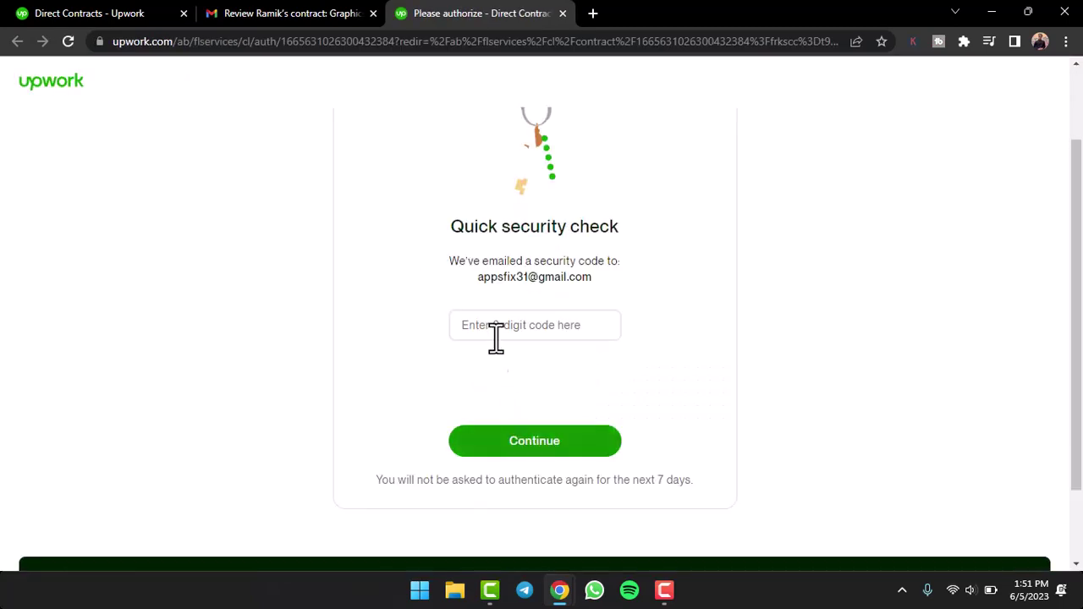
click(297, 13)
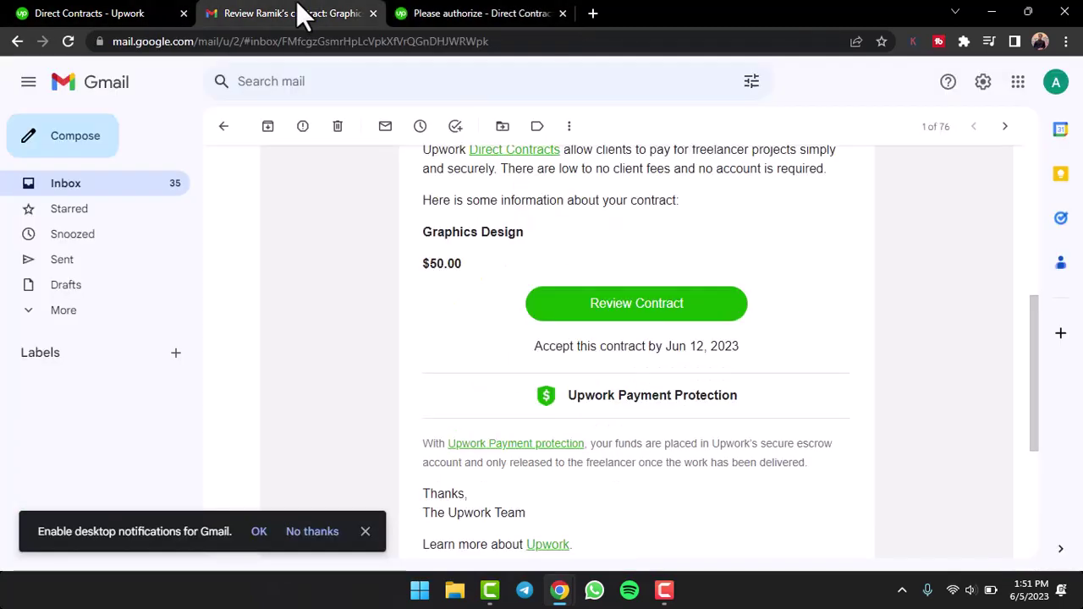
click(224, 126)
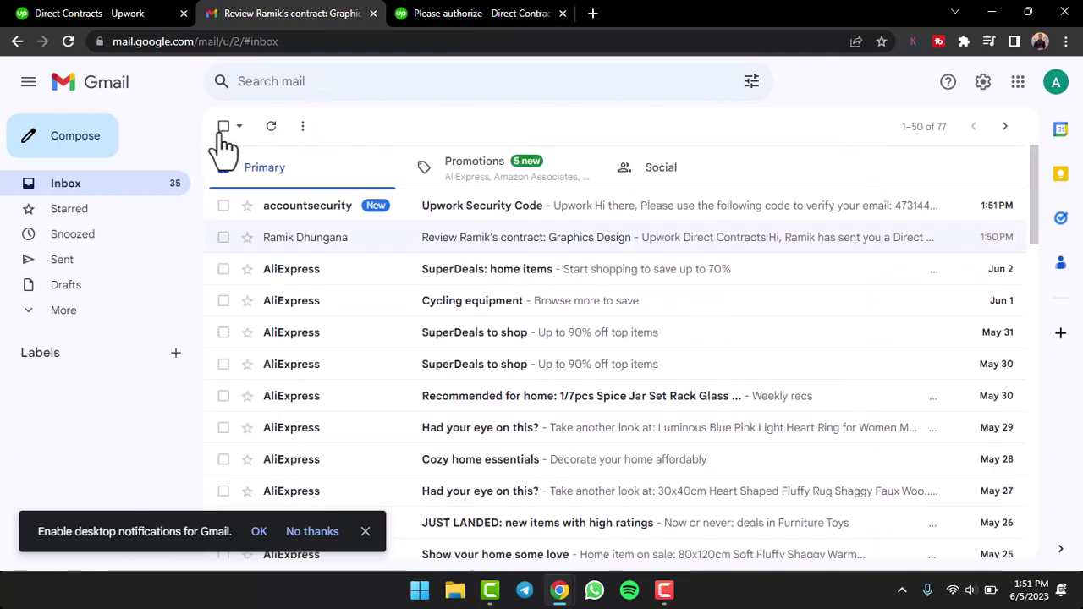
click(453, 212)
double_click(741, 401)
key(ctrl+c)
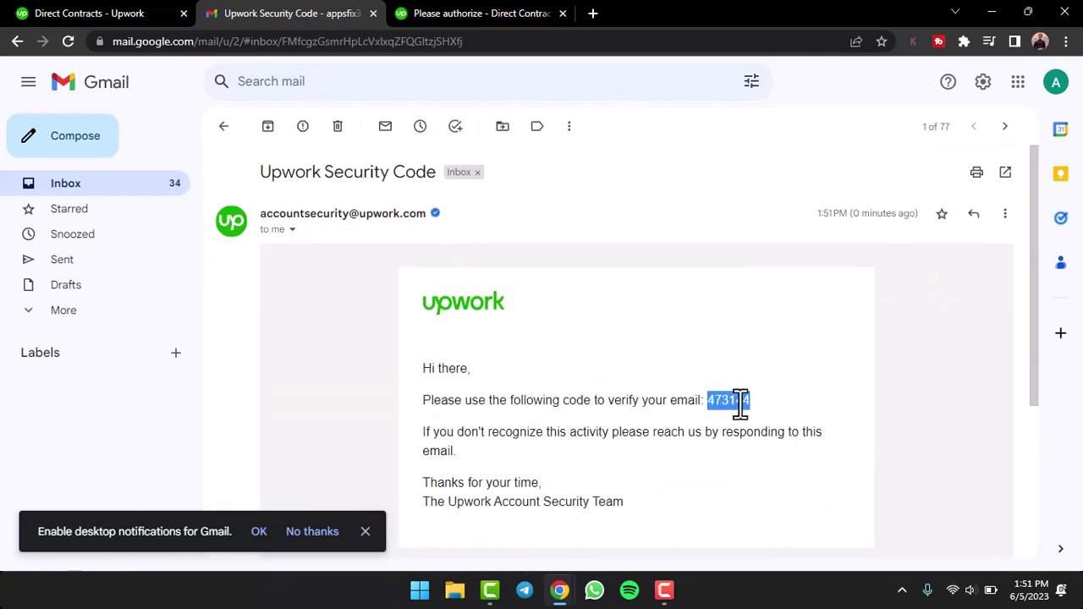
click(476, 13)
click(518, 325)
key(ctrl+v)
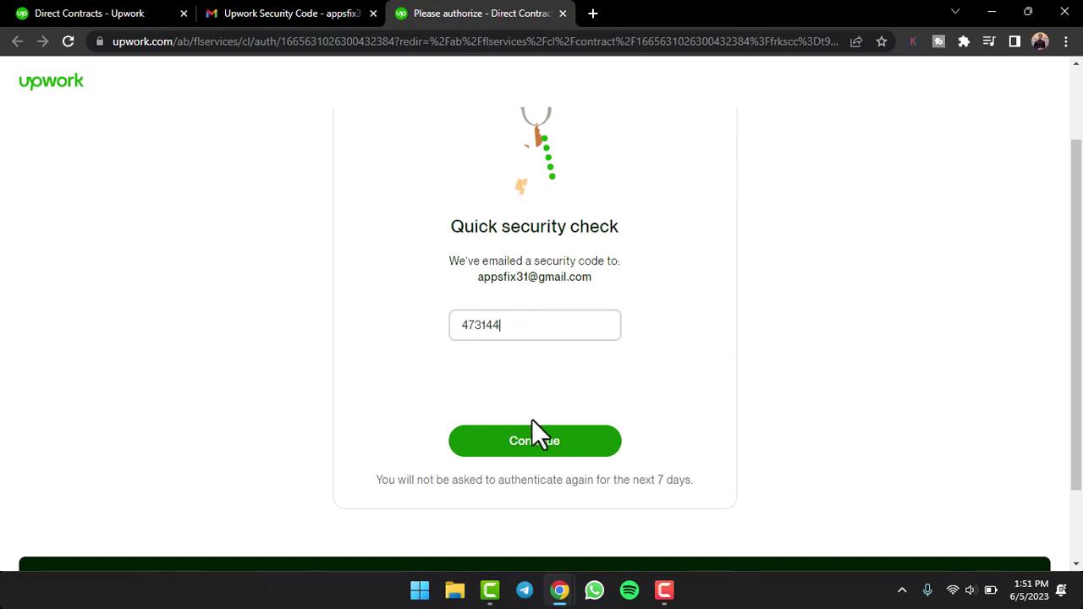
click(531, 435)
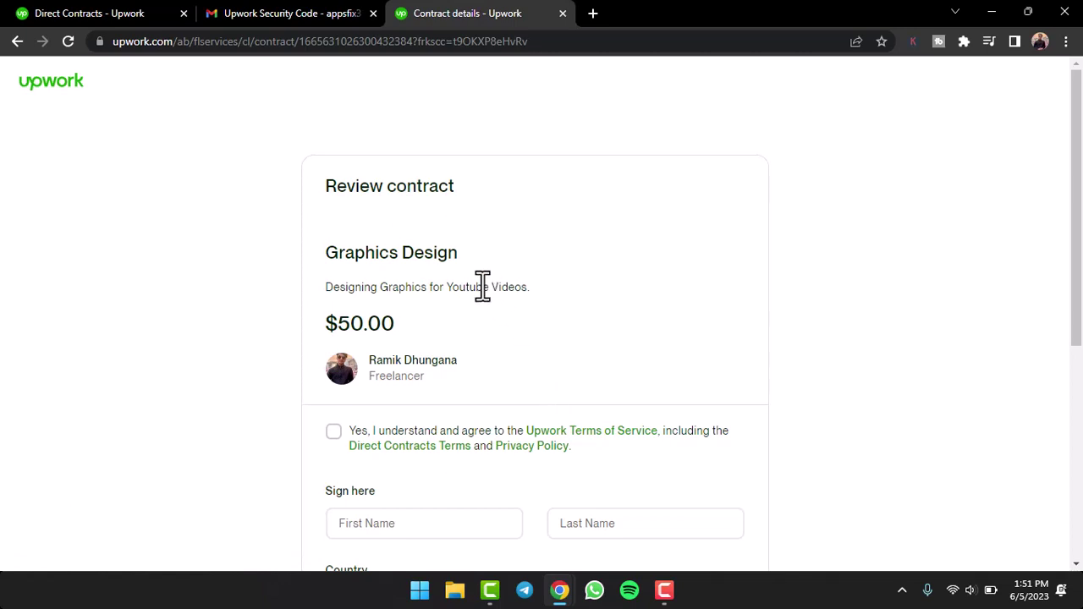
Tick the terms-of-service box on the $50 contract and glance at the Direct Contracts tab
scroll(482, 286, down, 1)
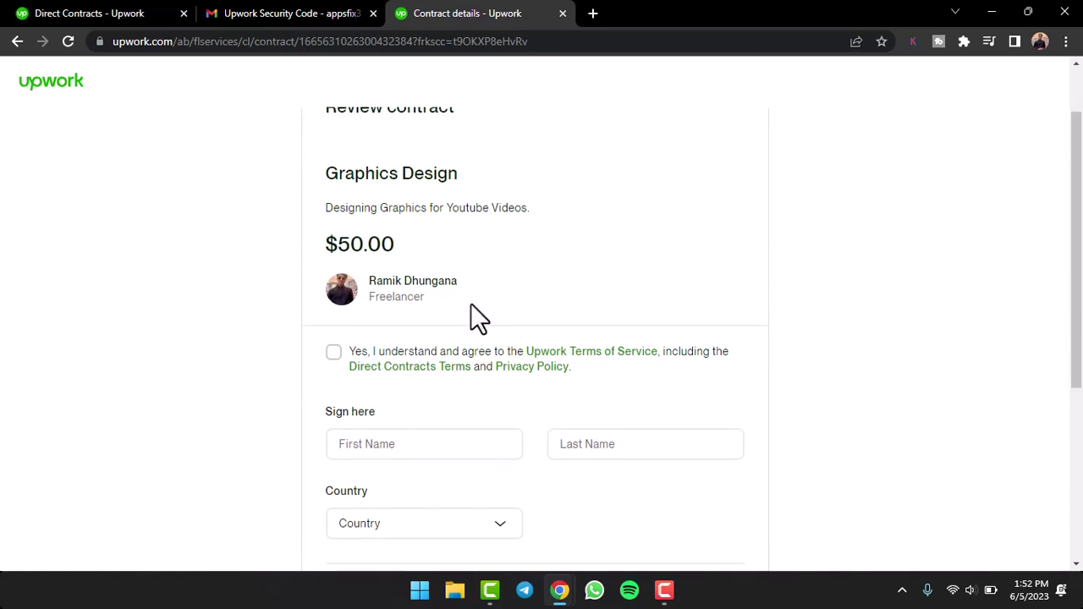
click(334, 354)
scroll(531, 302, down, 1)
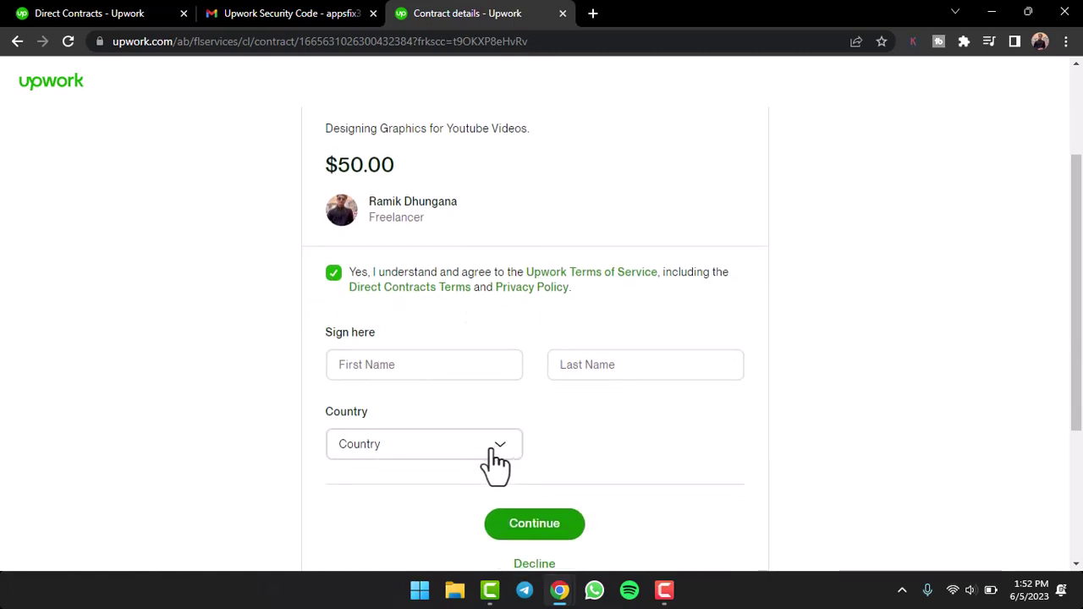
scroll(609, 398, down, 1)
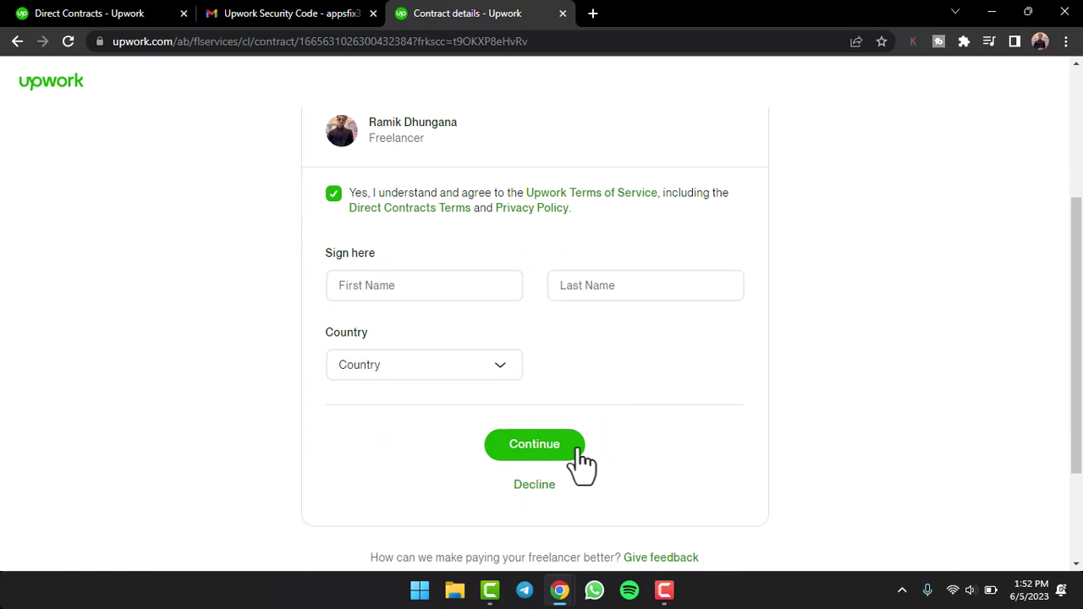
scroll(602, 436, up, 1)
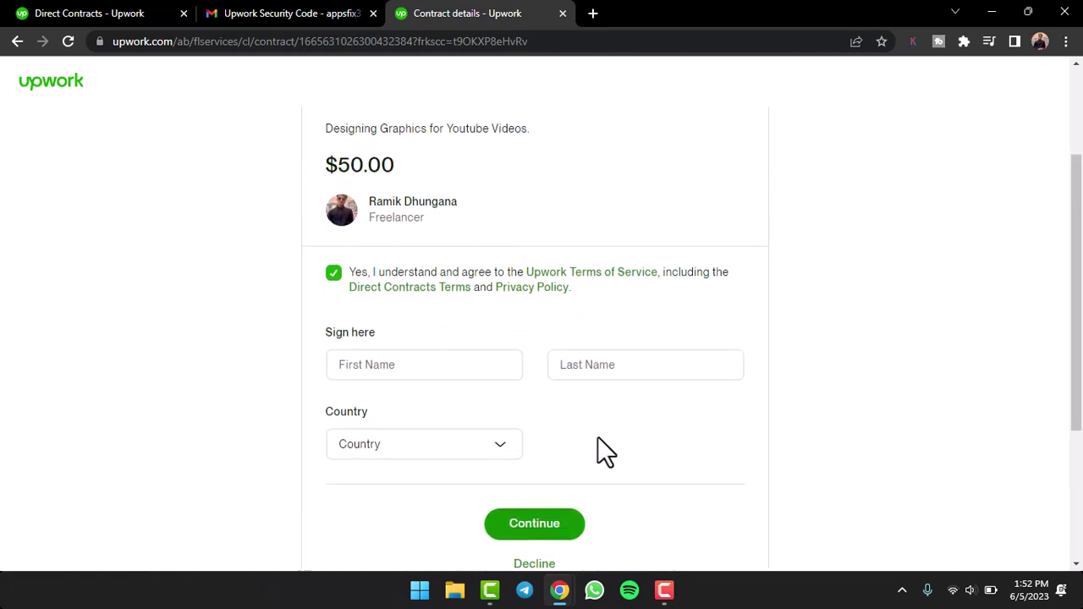
click(59, 12)
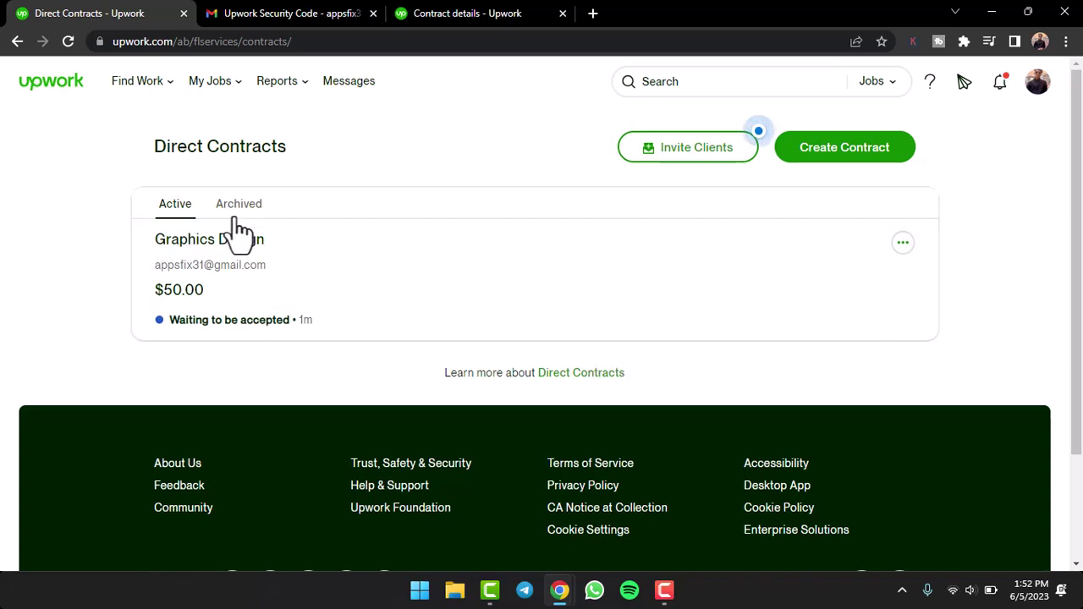
click(460, 13)
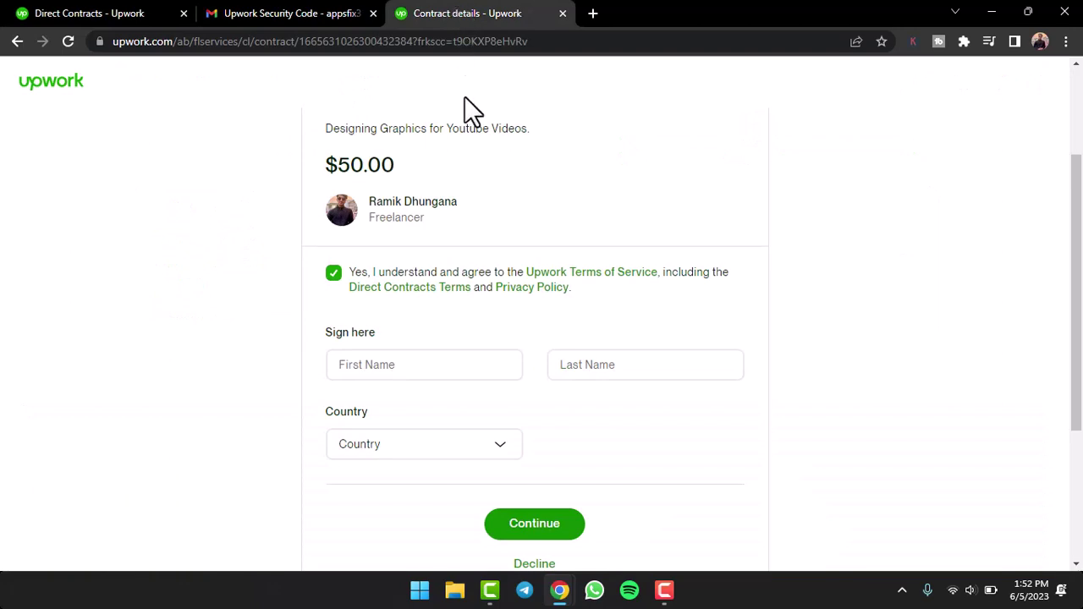